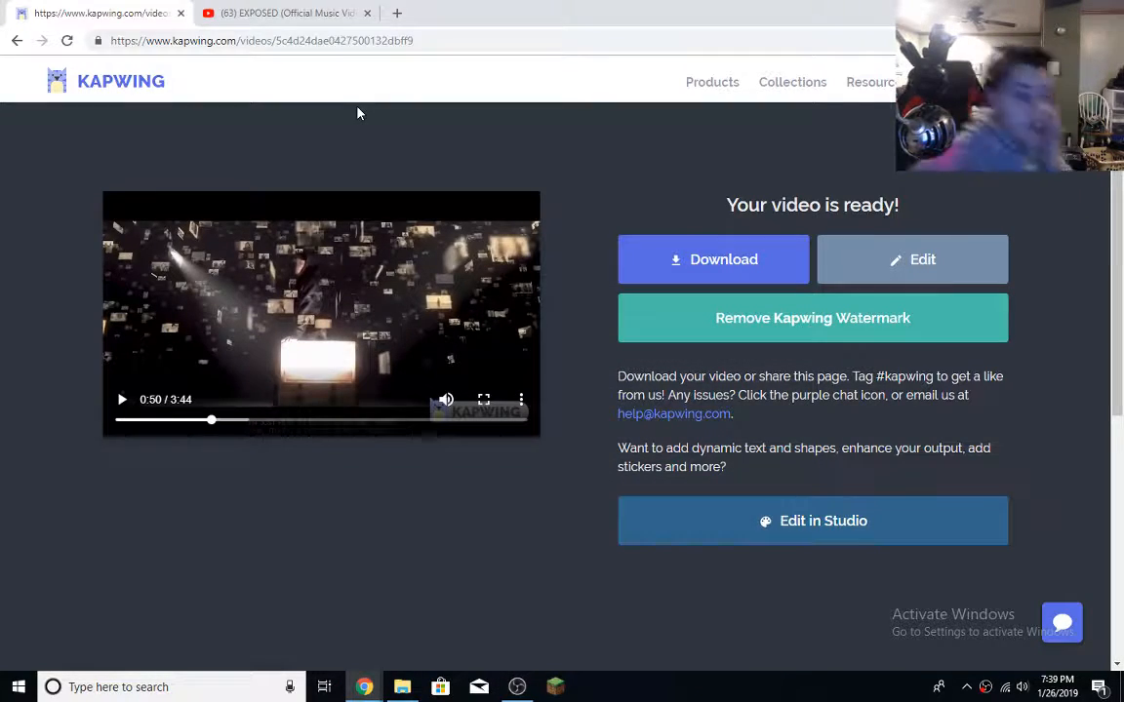
Step: Return from the YouTube EXPOSED tab, put the reversed clip full screen and rewind it to 0:49
{"action": "left_click", "coordinate": [288, 12]}
{"action": "left_click", "coordinate": [98, 13]}
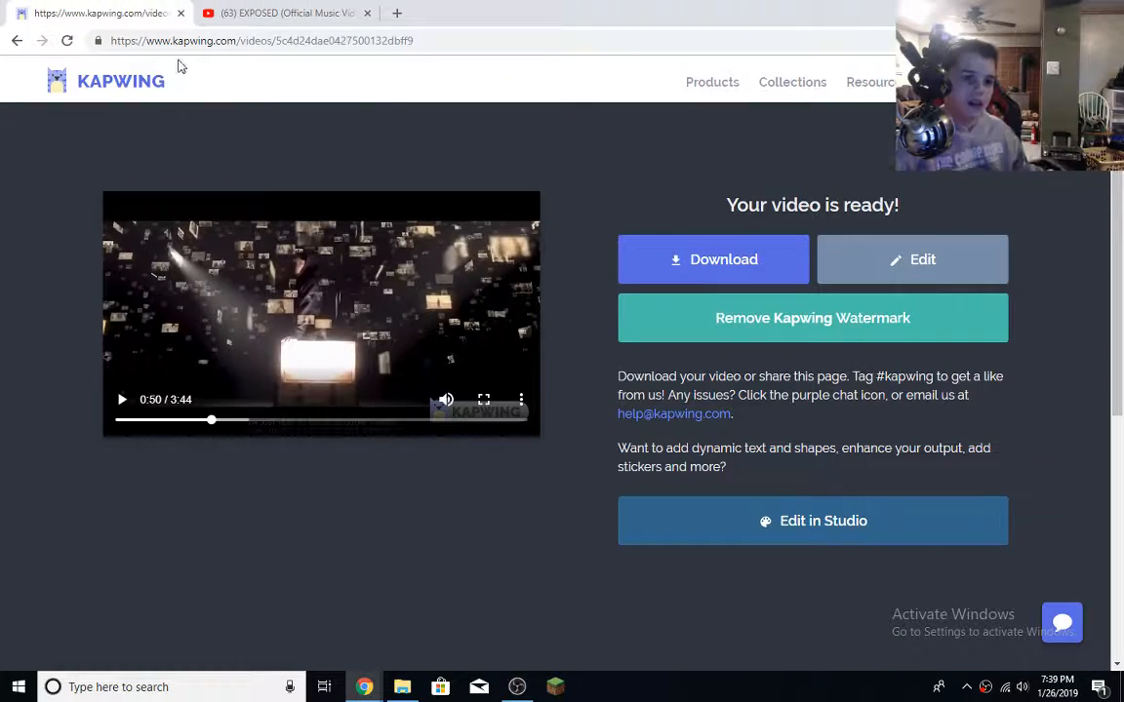
{"action": "left_click", "coordinate": [484, 399]}
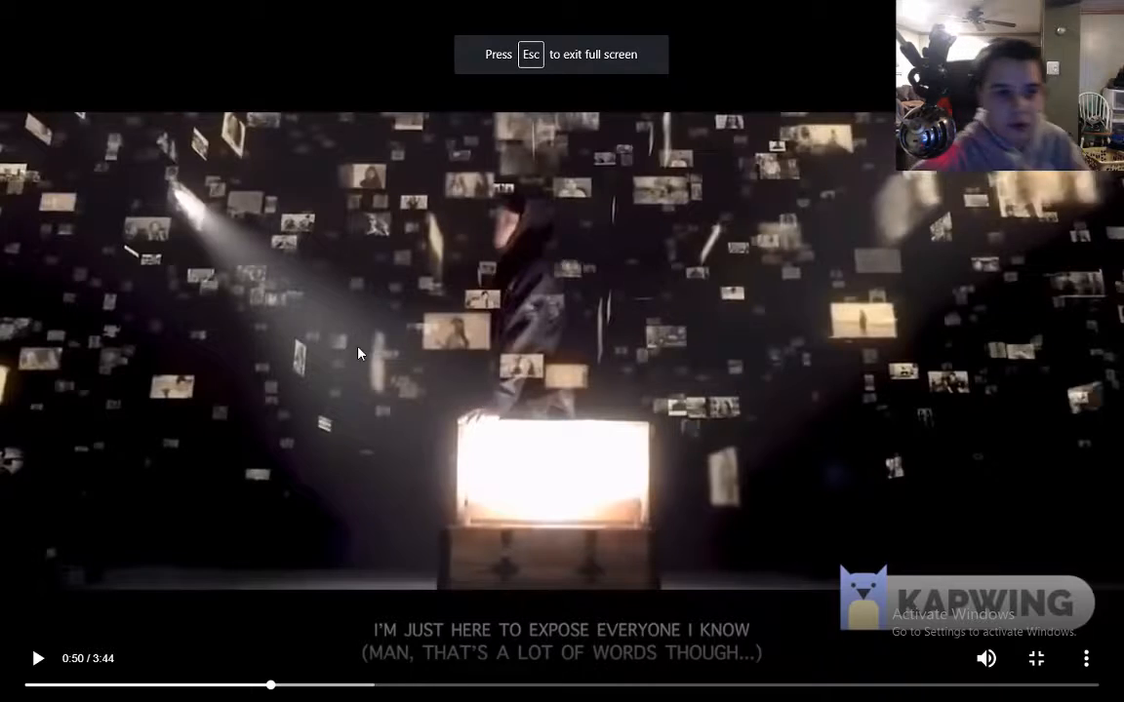
{"action": "key", "text": "Escape"}
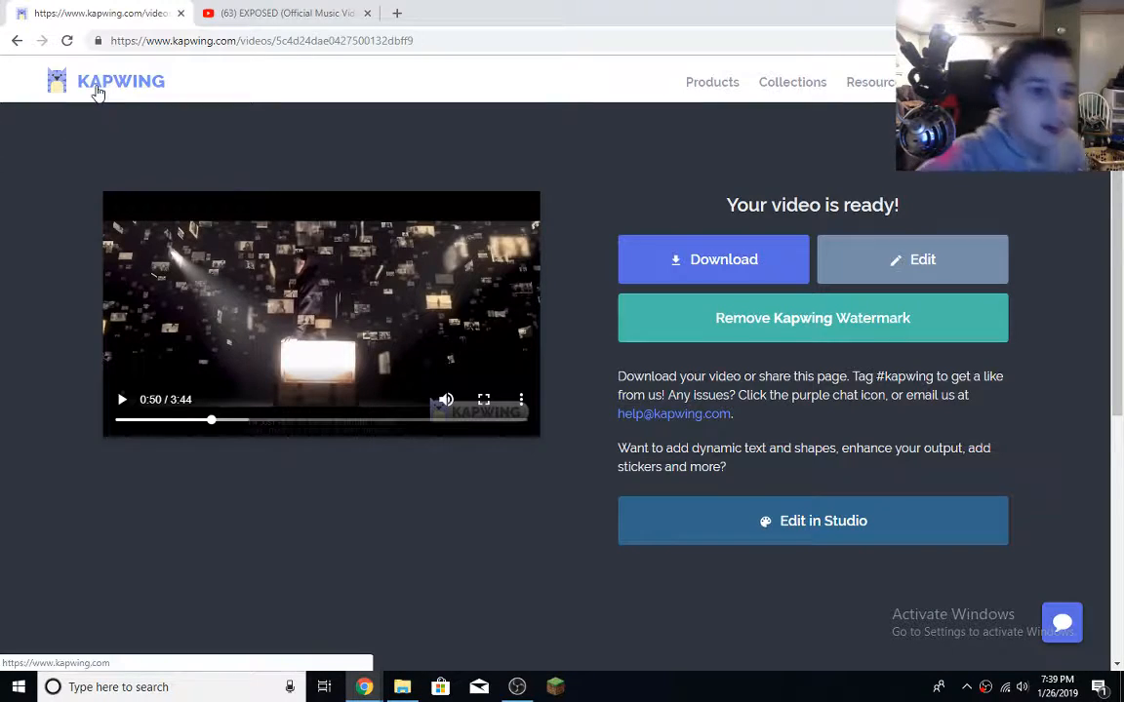
{"action": "key", "text": "F11"}
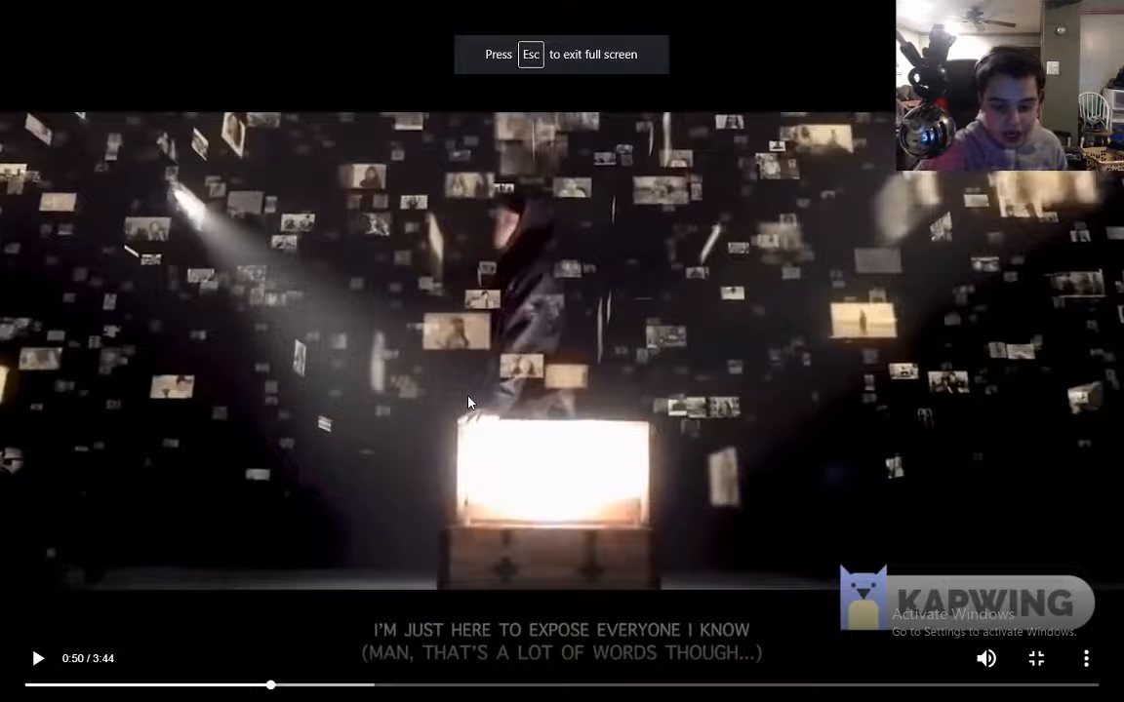
{"action": "left_click_drag", "start_coordinate": [272, 688], "coordinate": [249, 687]}
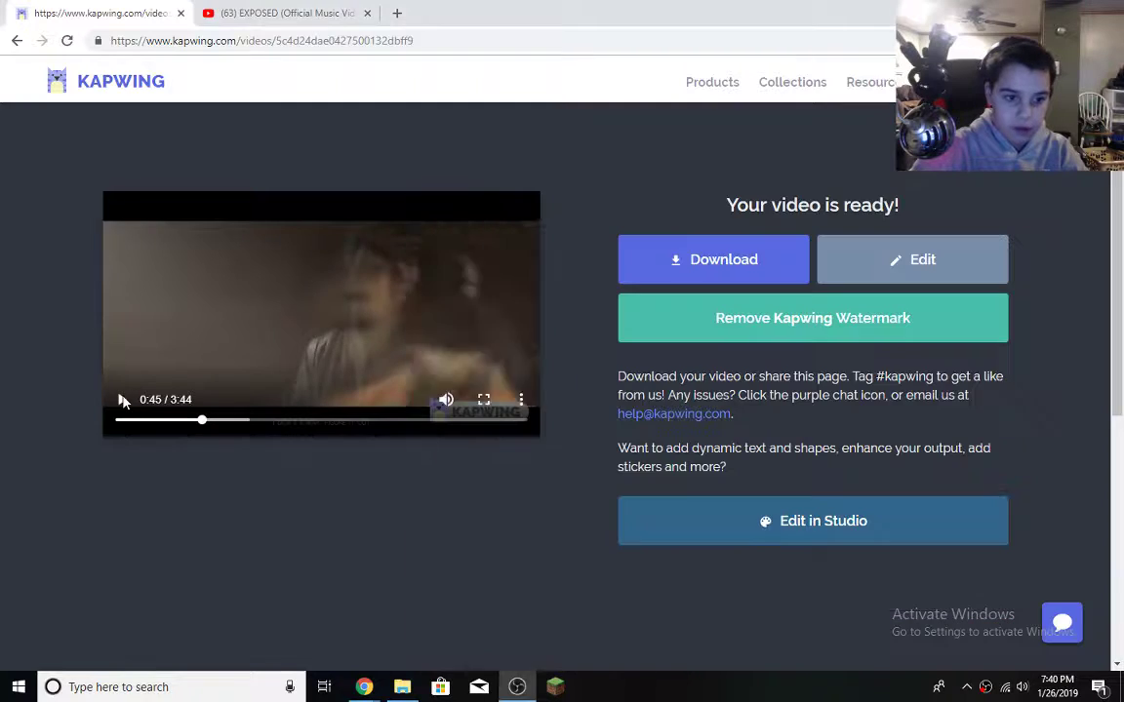
Step: Pause the clip at 0:47, dismiss the screen recorder, then replay from 0:43
{"action": "left_click", "coordinate": [122, 401]}
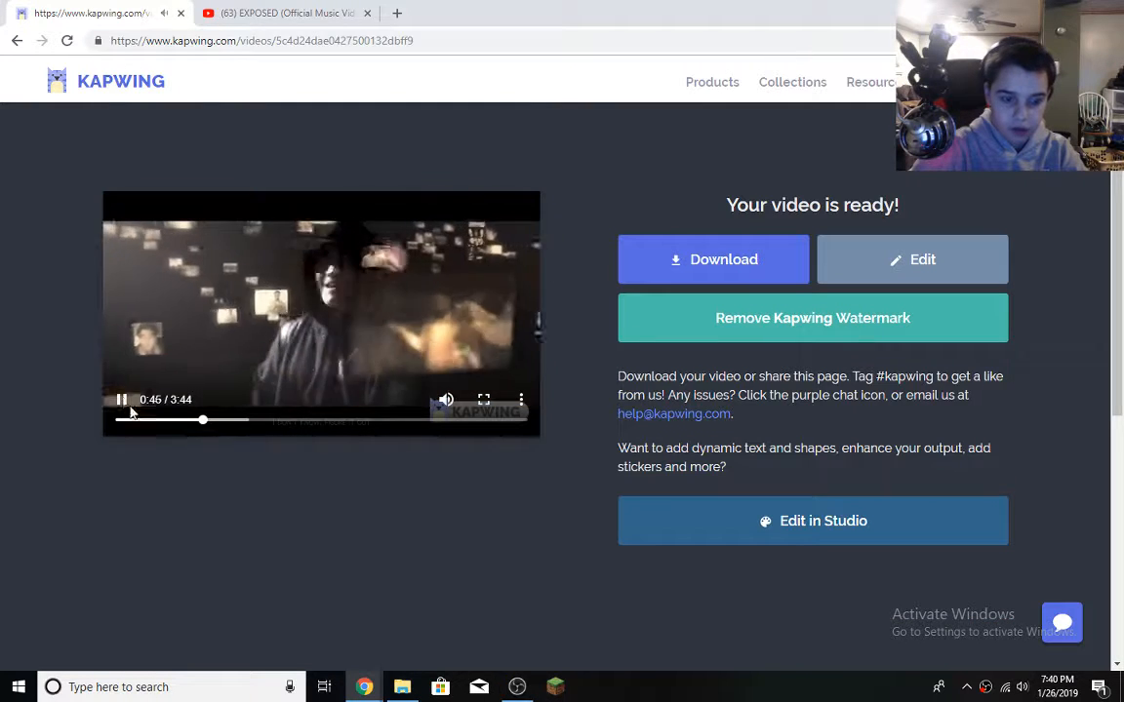
{"action": "left_click", "coordinate": [122, 401]}
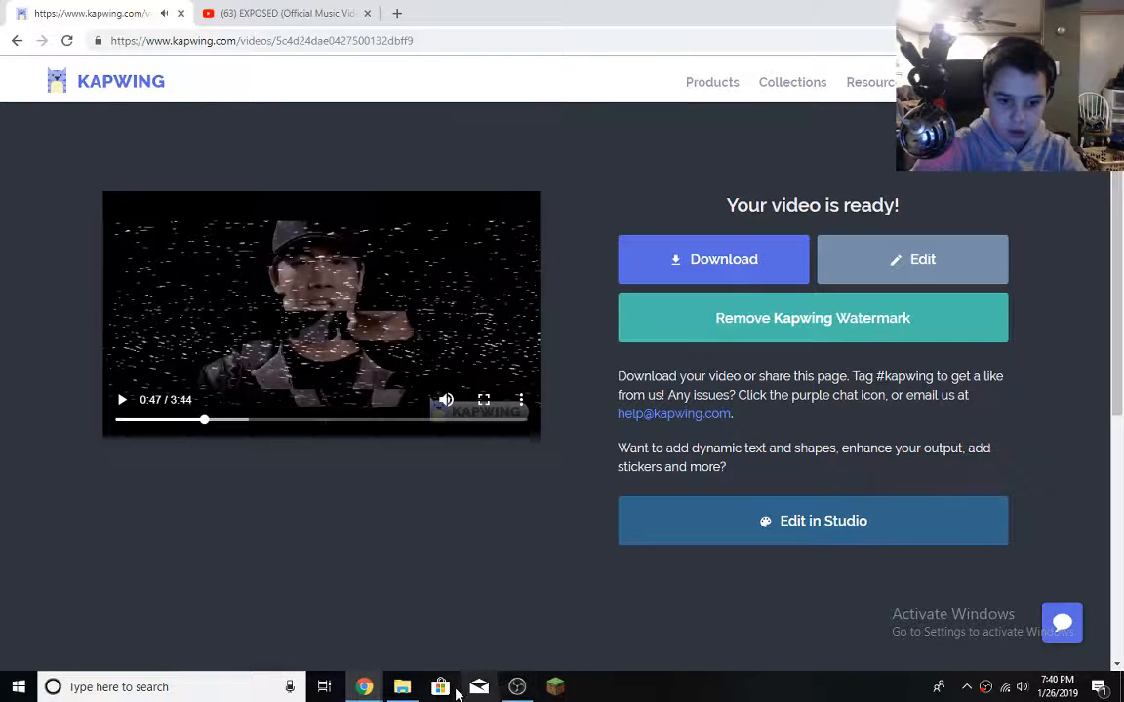
{"action": "left_click", "coordinate": [516, 687]}
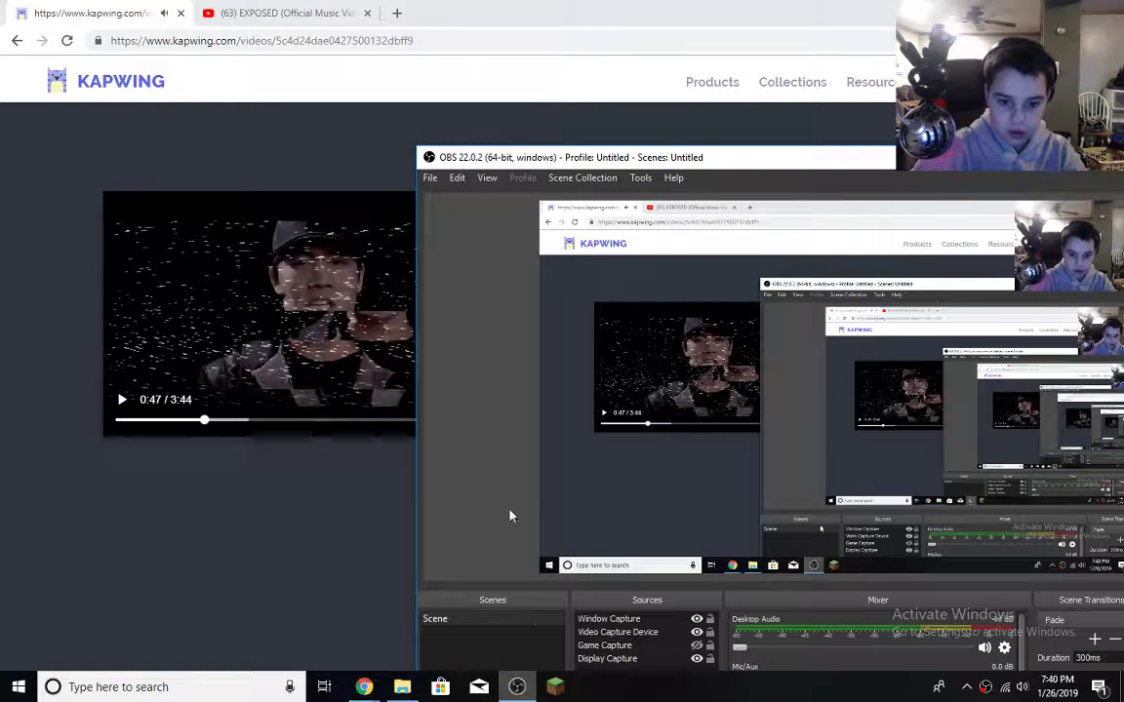
{"action": "left_click", "coordinate": [120, 400]}
{"action": "left_click_drag", "start_coordinate": [206, 425], "coordinate": [198, 426]}
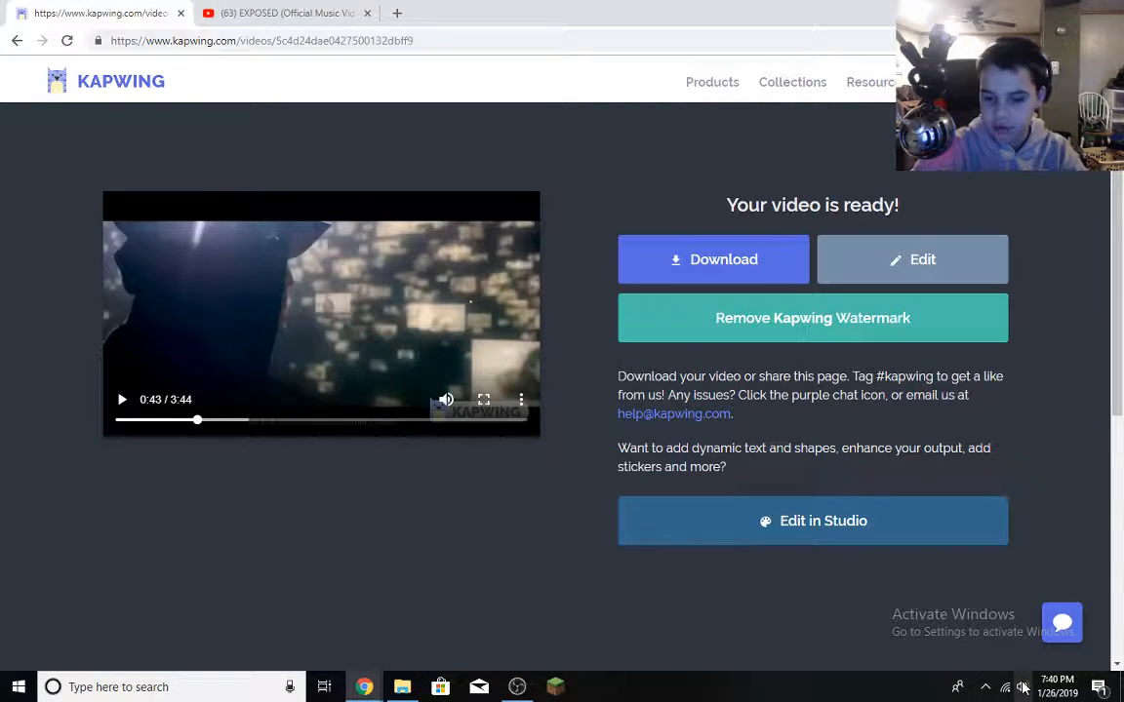
{"action": "left_click", "coordinate": [120, 399]}
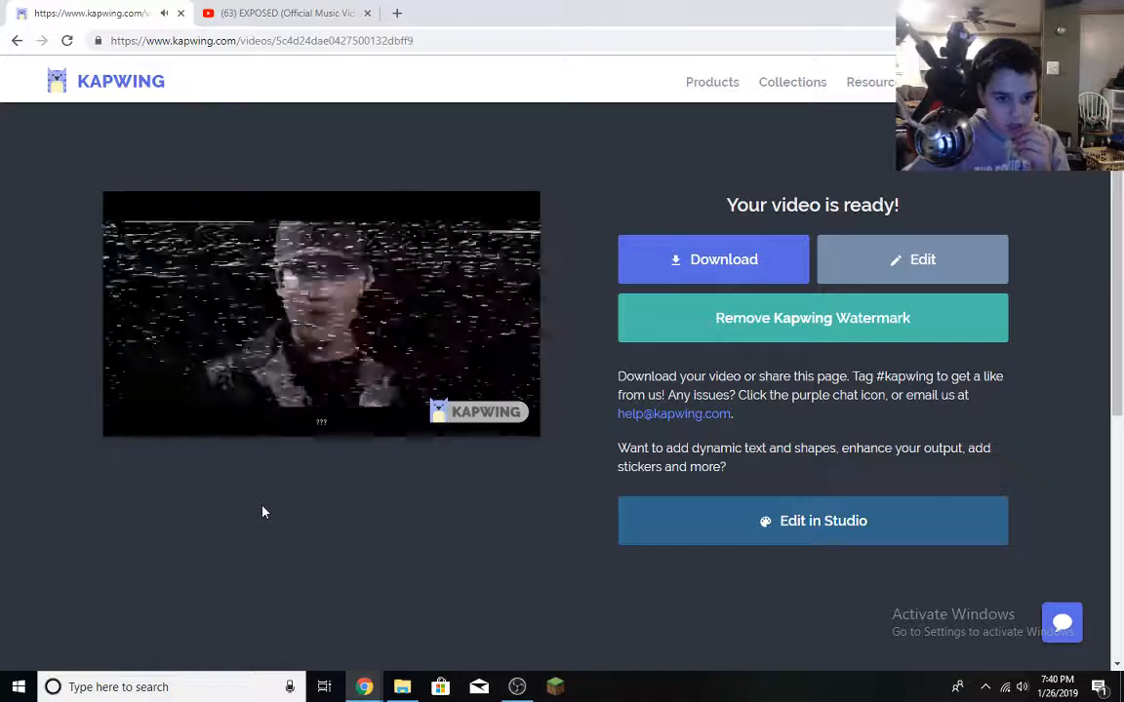
{"action": "scroll", "coordinate": [262, 512], "scroll_direction": "down", "scroll_amount": 8}
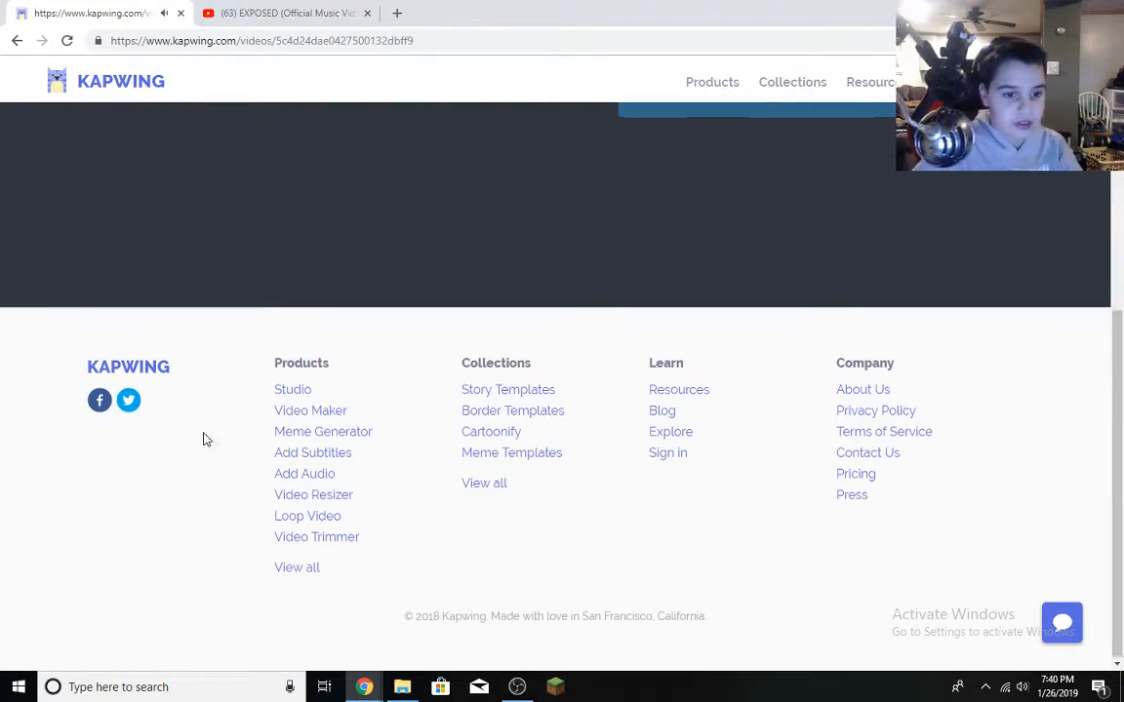
{"action": "scroll", "coordinate": [205, 439], "scroll_direction": "up", "scroll_amount": 8}
Step: Pause the reversed clip at 0:51
{"action": "left_click", "coordinate": [122, 402]}
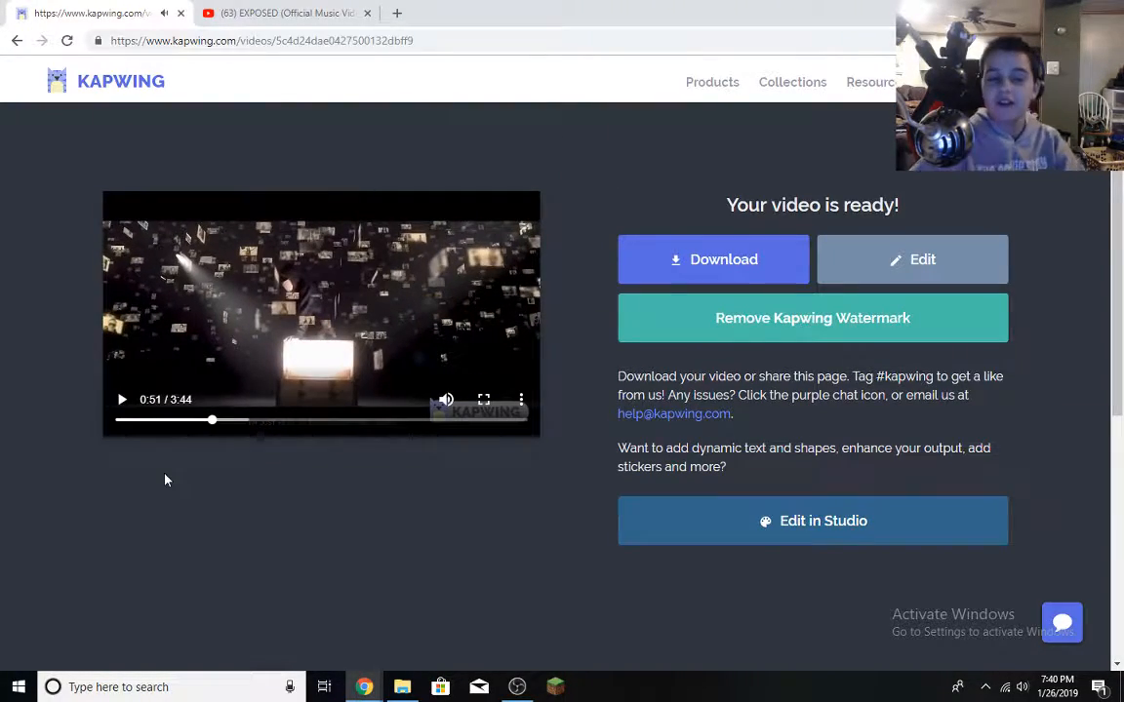